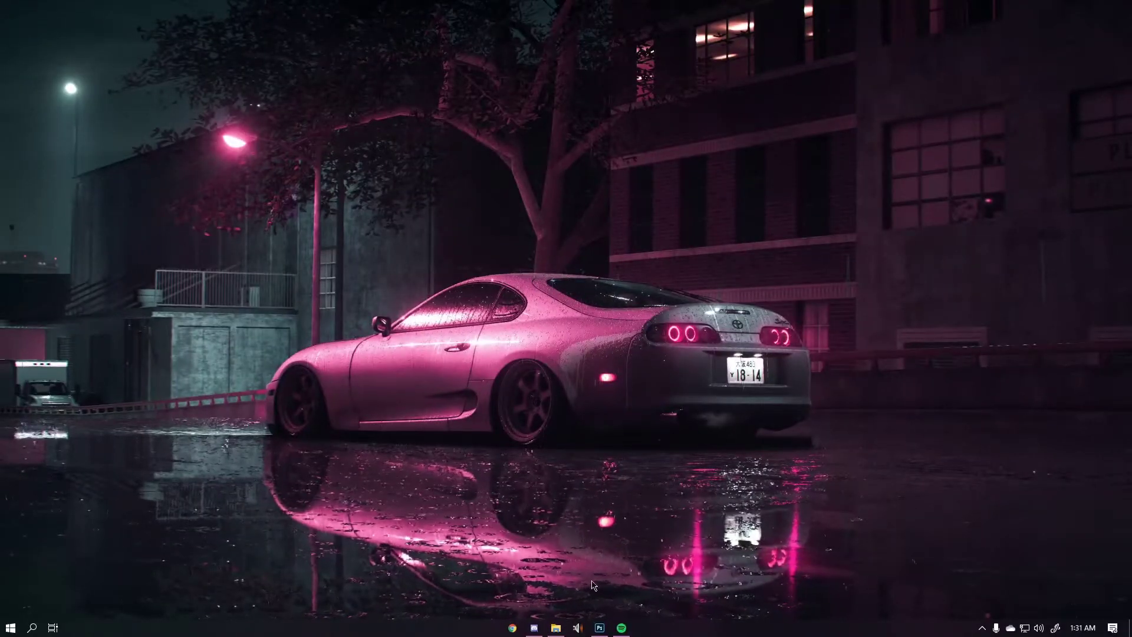
# Search 'voicemeeter banana' in a new incognito window and open the VB-Audio VoiceMeeter Banana page.
pyautogui.rightClick(513, 627)
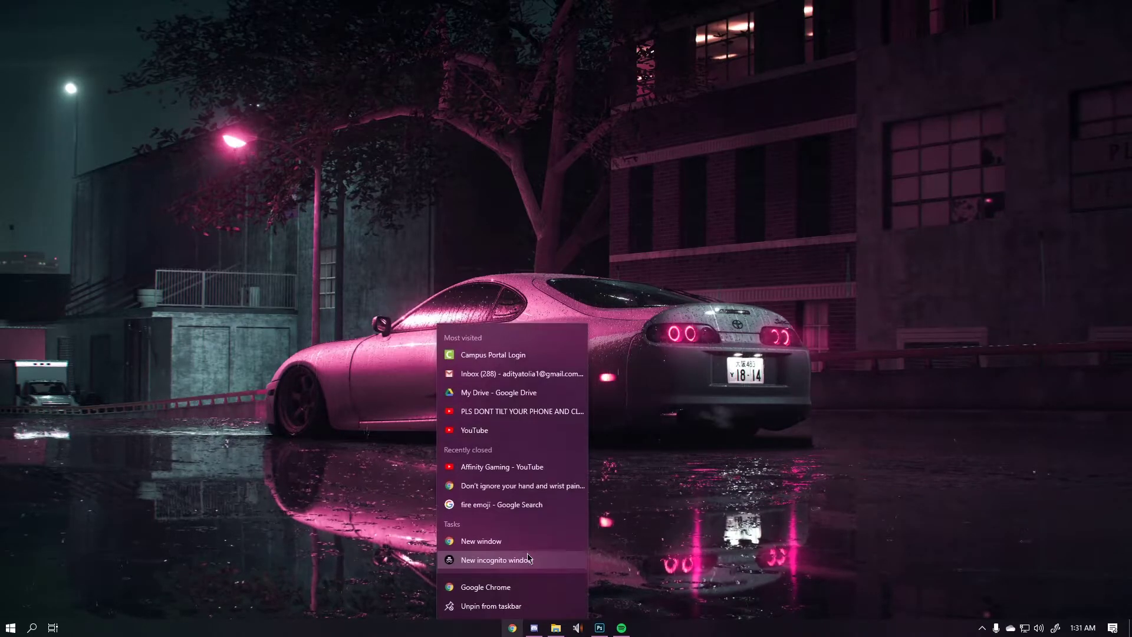
pyautogui.click(498, 561)
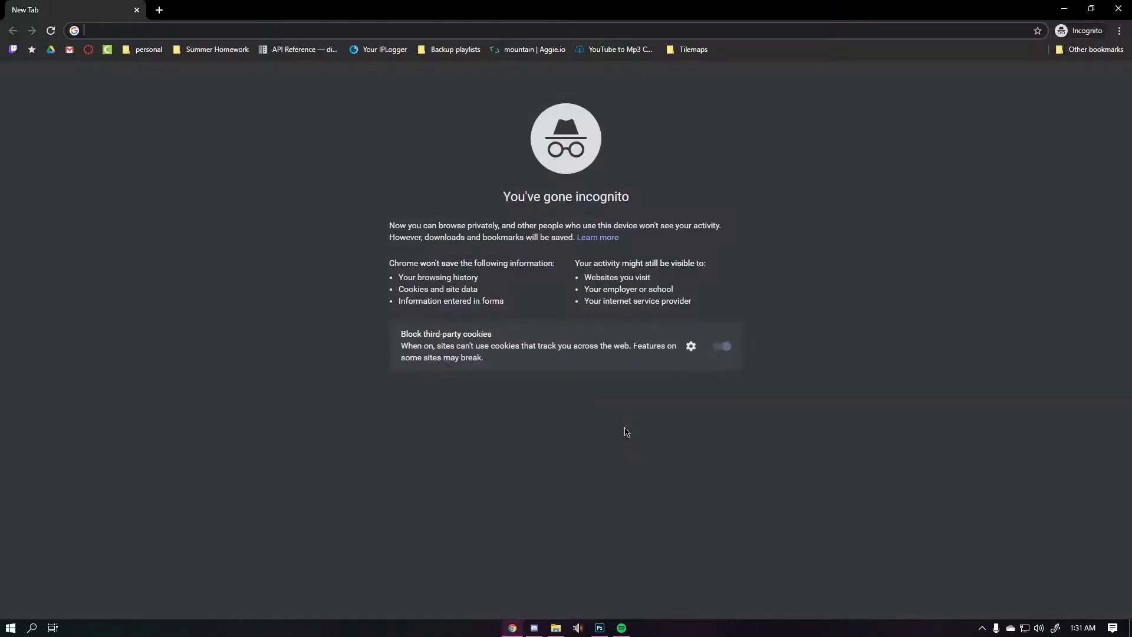
pyautogui.write('voice')
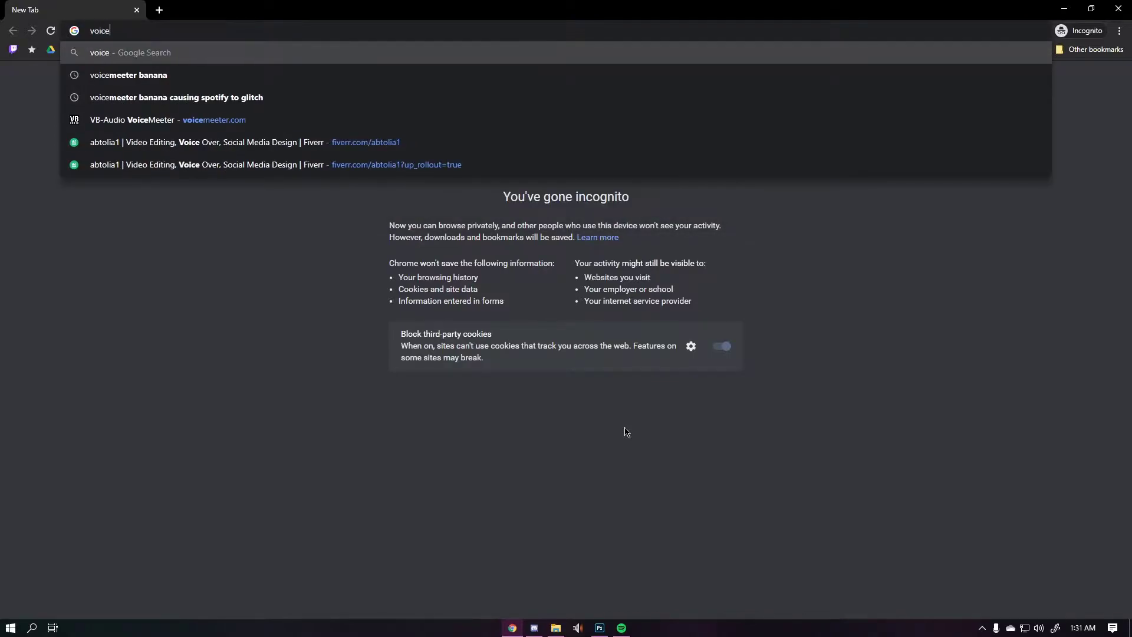
pyautogui.press('Down')
pyautogui.press('Return')
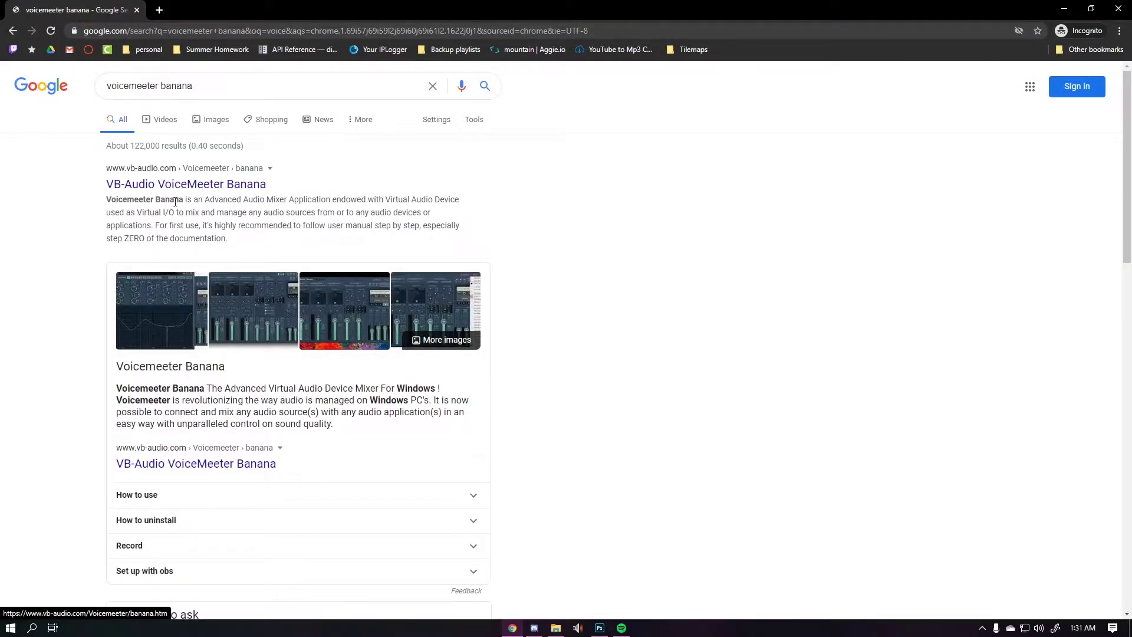
pyautogui.click(171, 185)
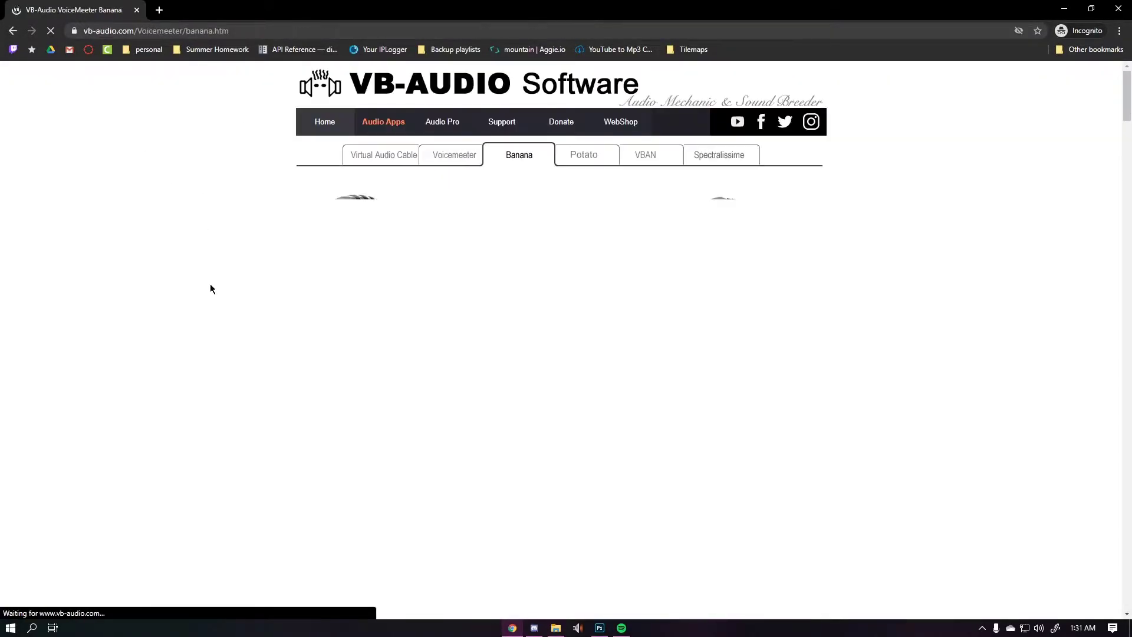
# Download the Voicemeeter Banana installer and launch VoicemeeterProSetup.exe.
pyautogui.scroll(-8, 329, 328)
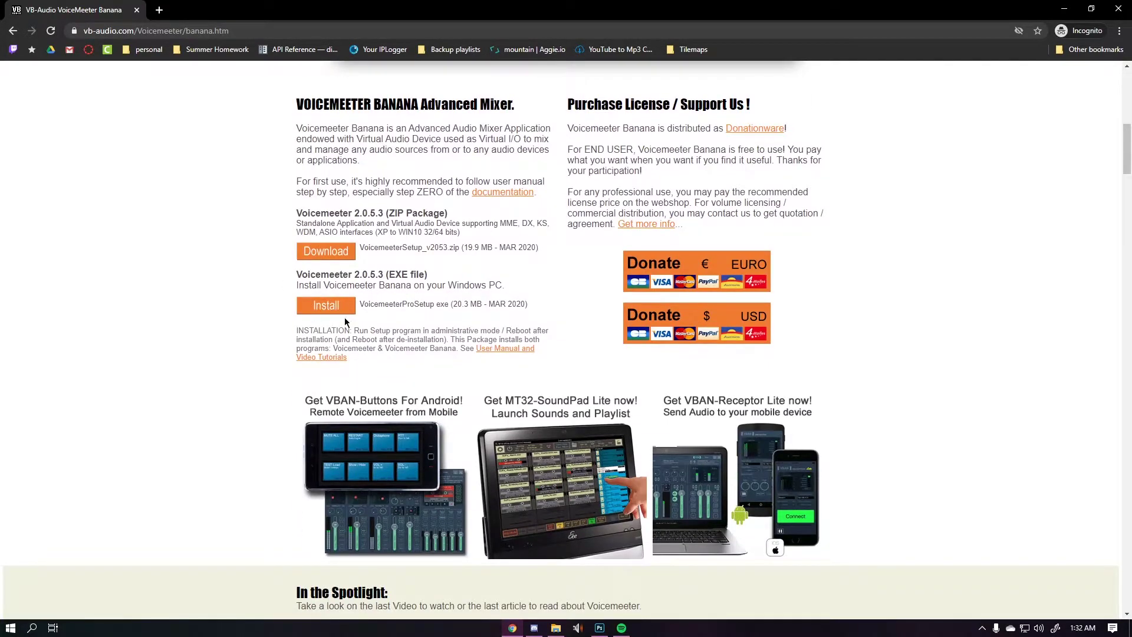
pyautogui.click(337, 306)
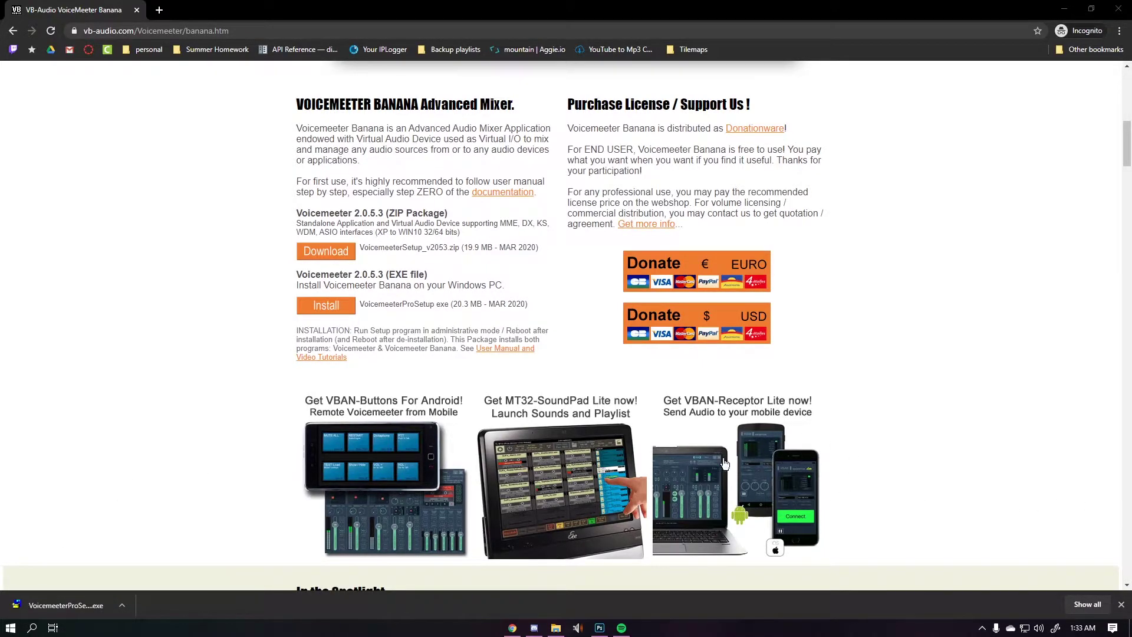
pyautogui.click(69, 605)
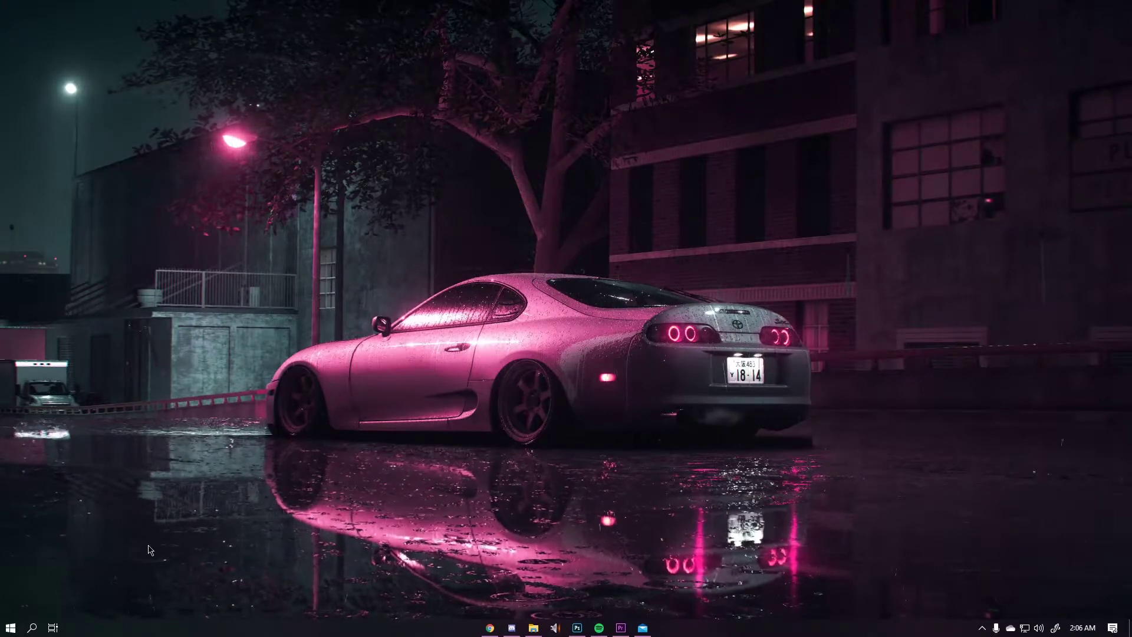
# Open Control Panel's Hardware and Sound > Sound settings.
pyautogui.press('super')
pyautogui.write('control')
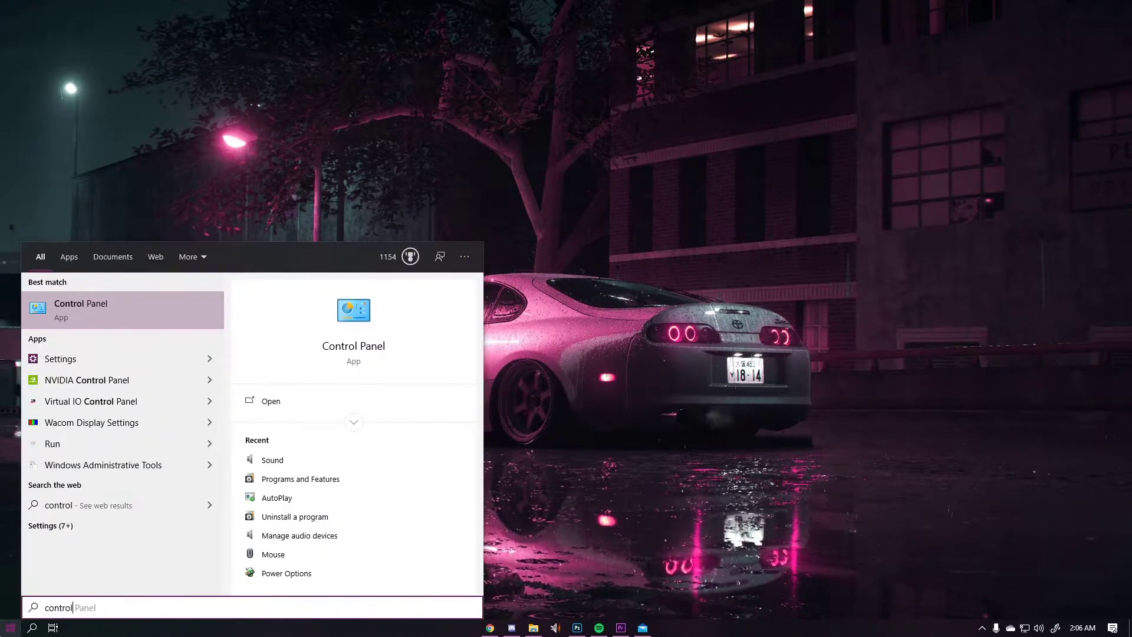
pyautogui.press('Return')
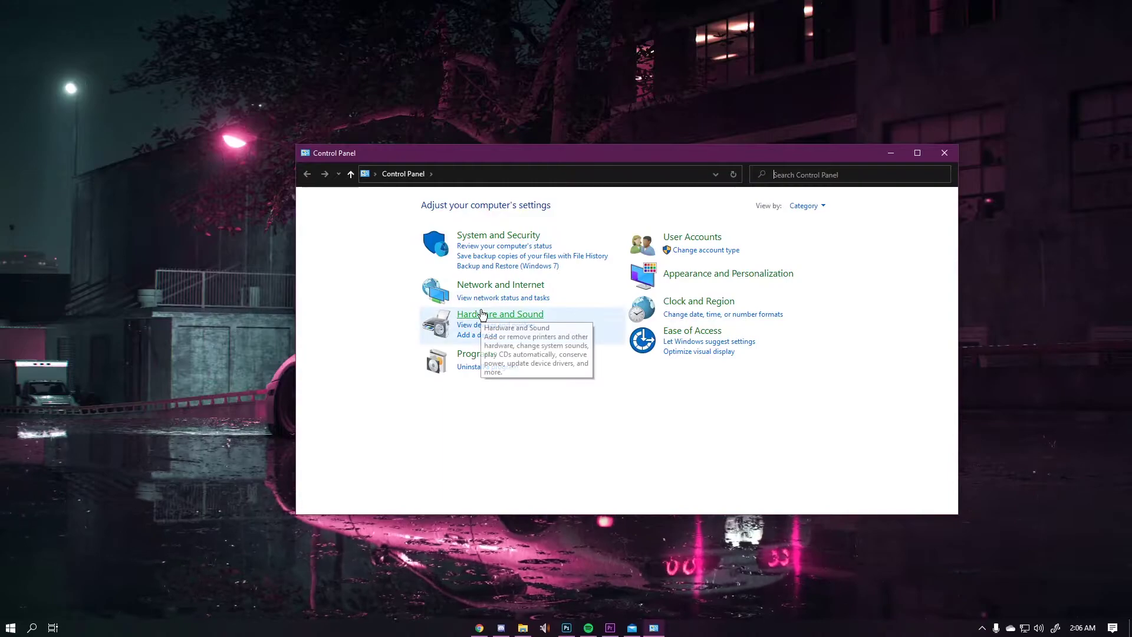
pyautogui.click(457, 315)
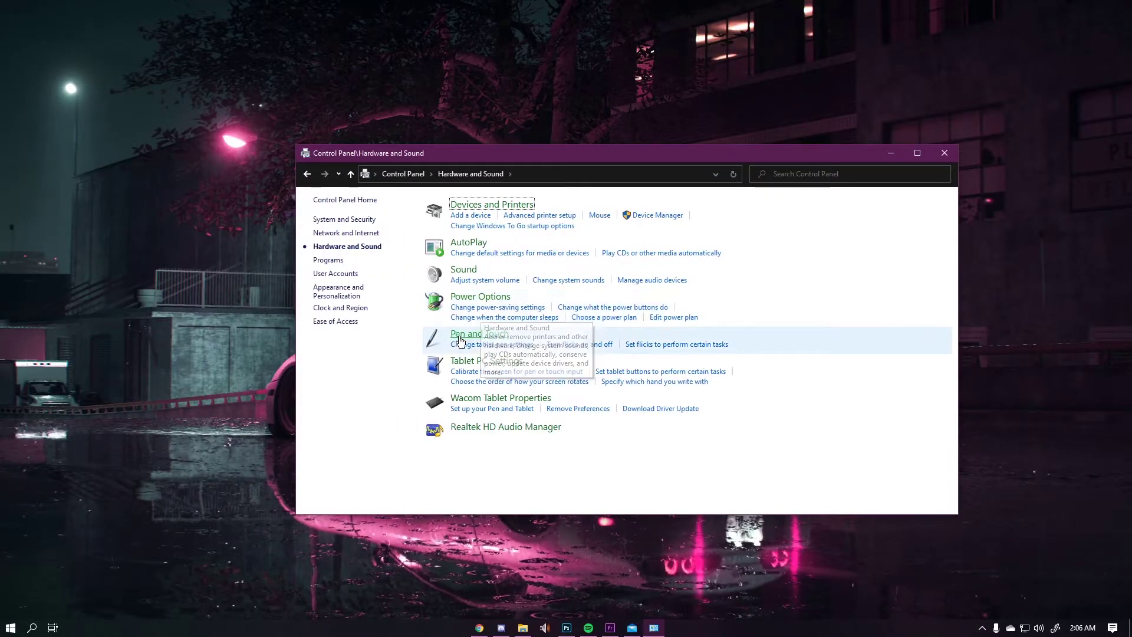
pyautogui.click(463, 270)
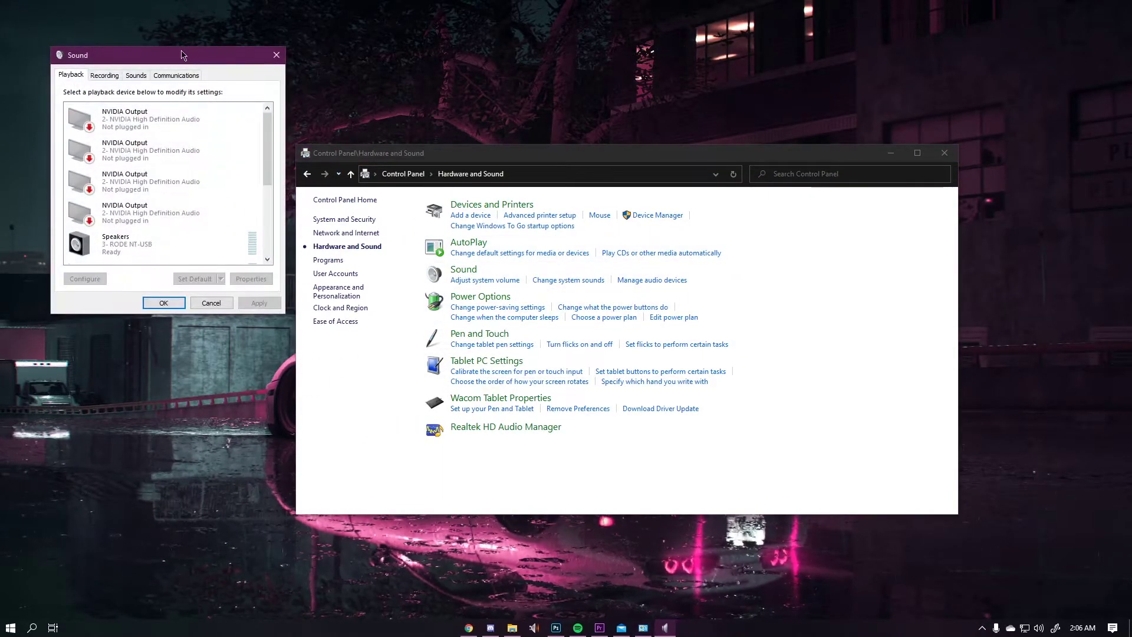
# Review the playback devices, leaving VoiceMeeter Aux Input unchanged, and select VoiceMeeter Input.
pyautogui.scroll(-3, 560, 241)
pyautogui.scroll(-3, 561, 242)
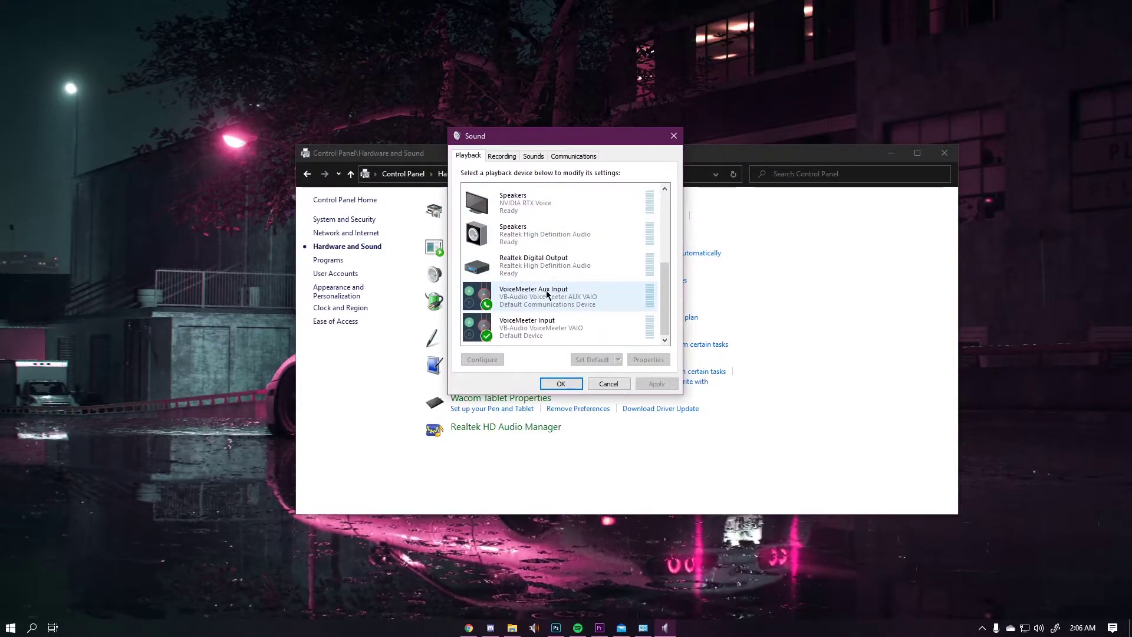
pyautogui.rightClick(563, 298)
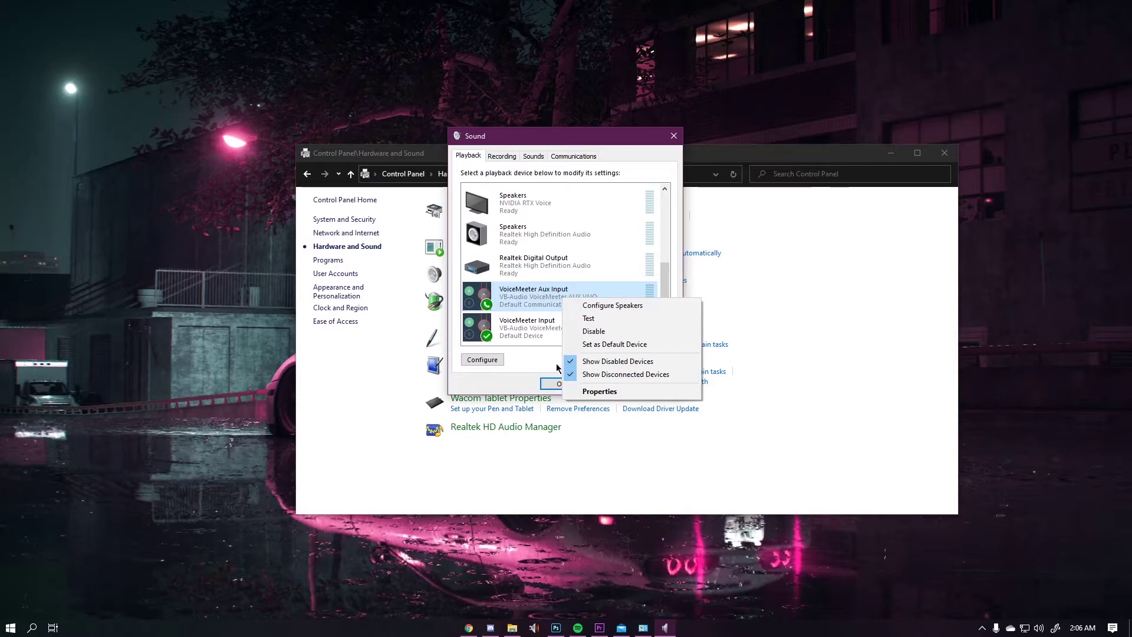
pyautogui.click(538, 364)
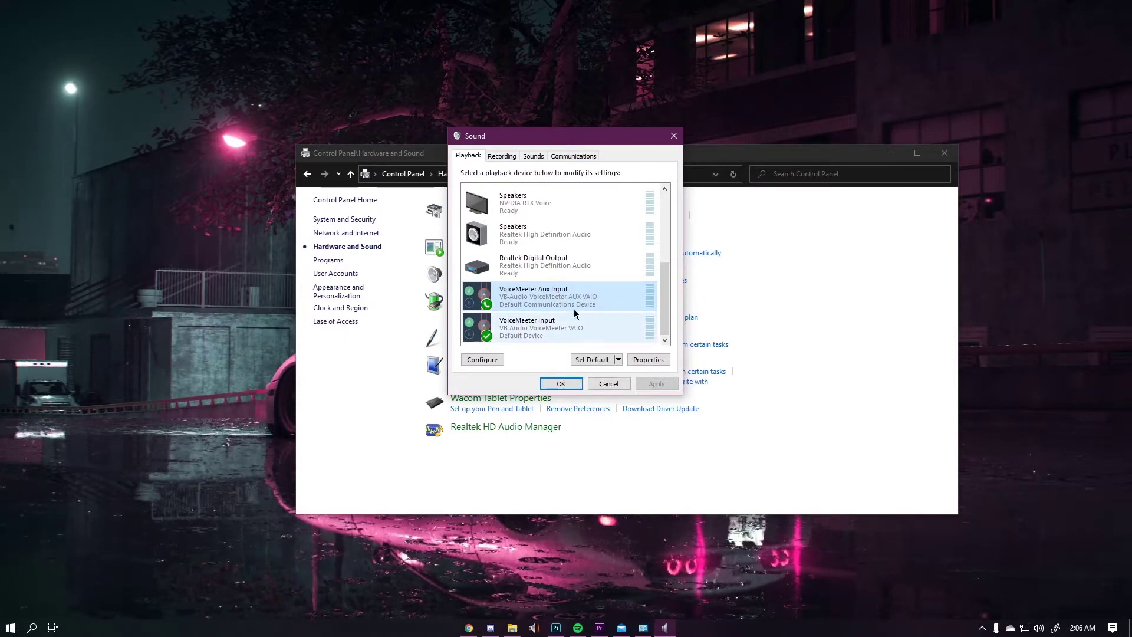
pyautogui.click(521, 329)
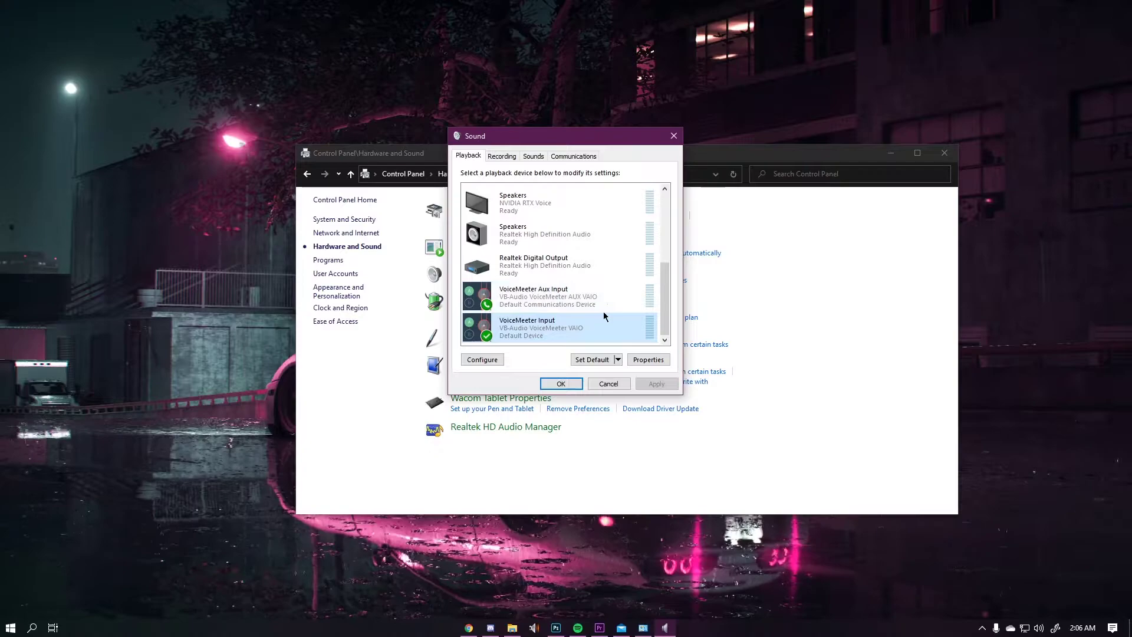
# Check VoiceMeeter Output is the default recording device, then close Sound and Control Panel.
pyautogui.click(508, 160)
pyautogui.scroll(-5, 589, 250)
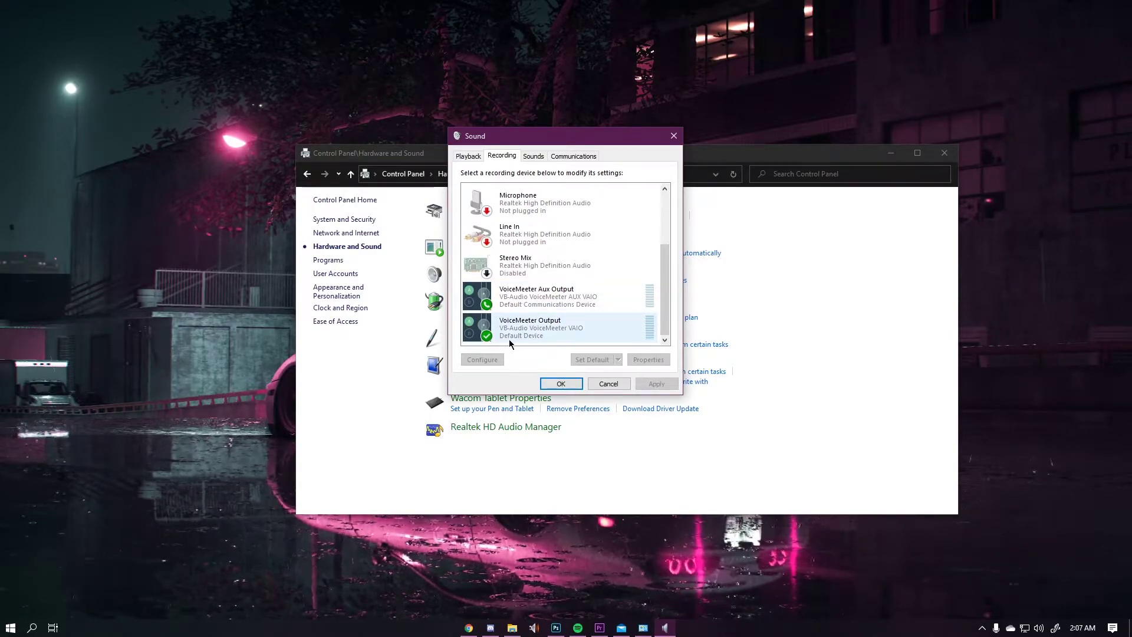
pyautogui.click(561, 382)
pyautogui.hotkey('alt', 'F4')
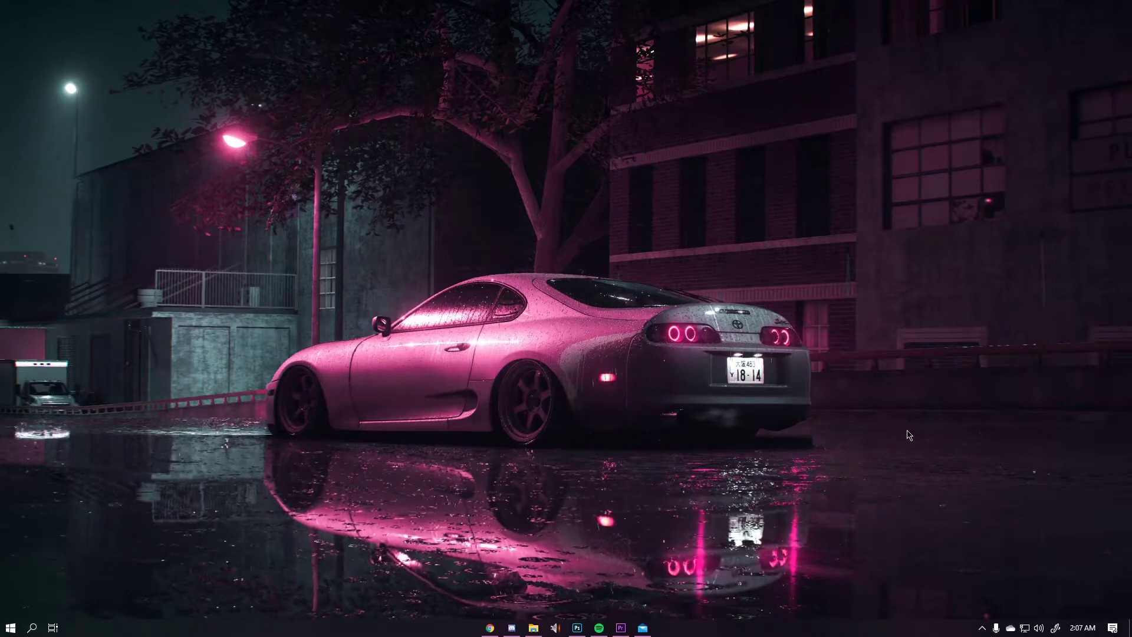
pyautogui.click(11, 627)
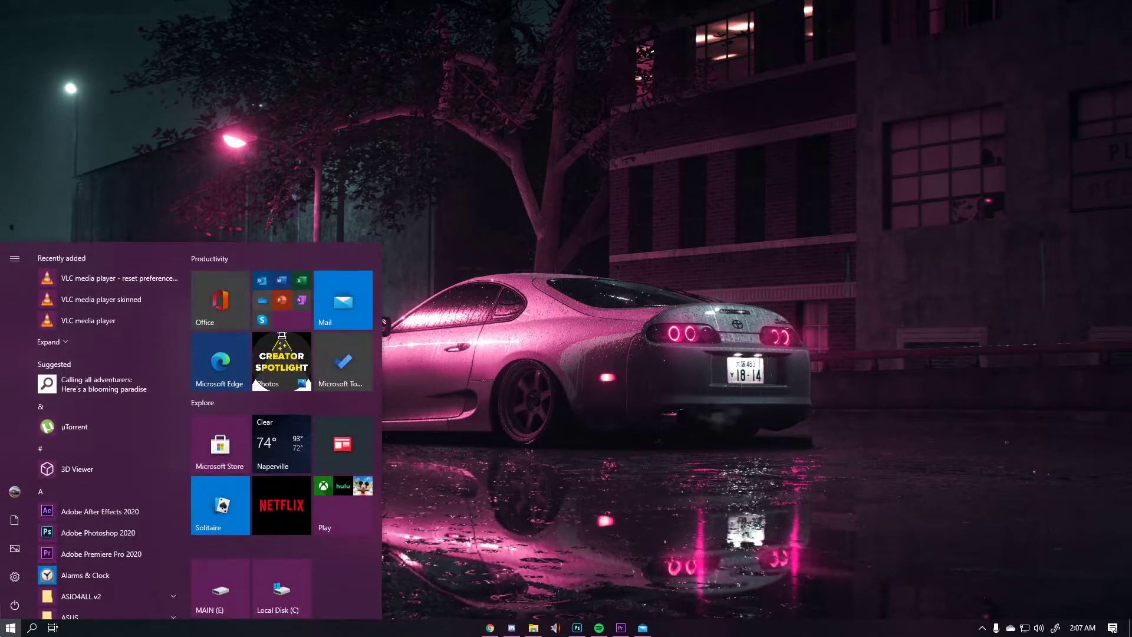
pyautogui.write('voice')
pyautogui.press('Return')
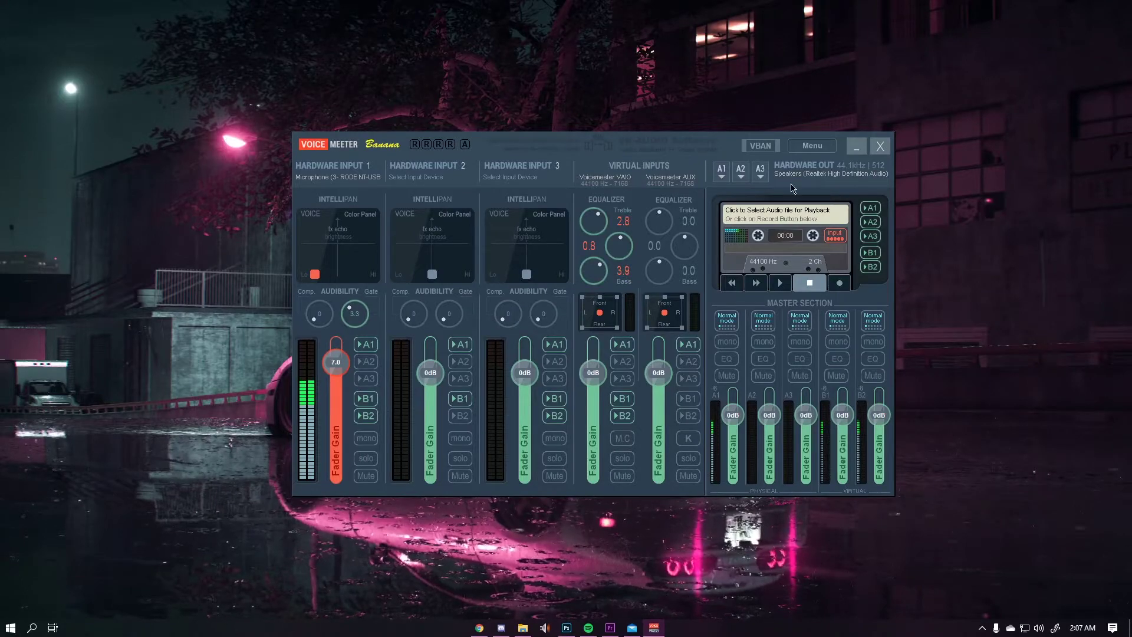
pyautogui.click(718, 170)
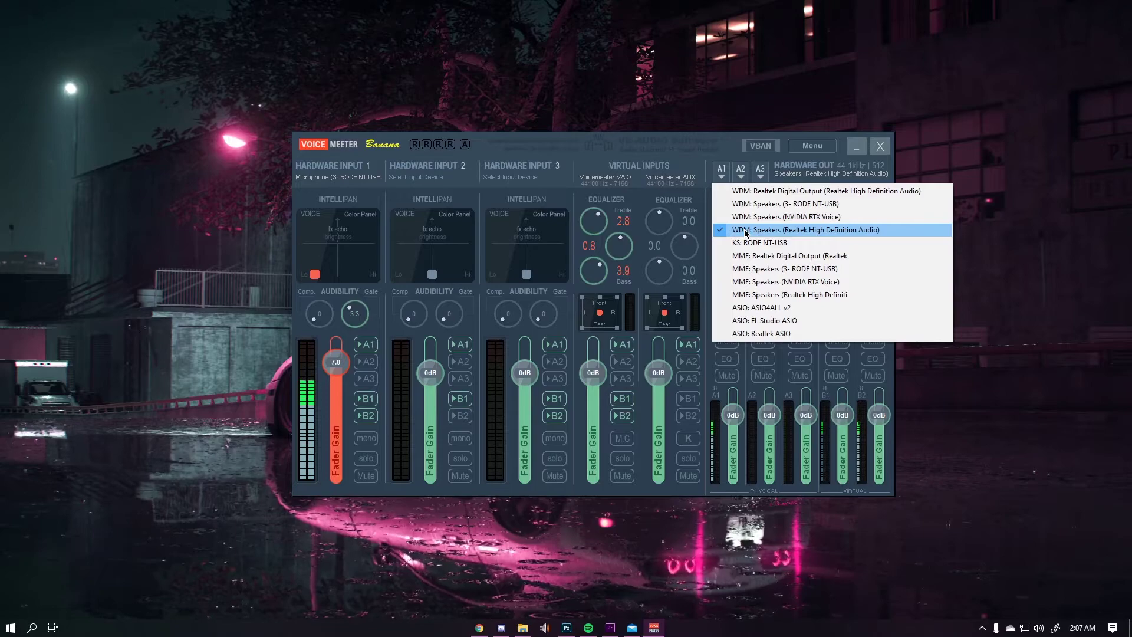
pyautogui.click(684, 169)
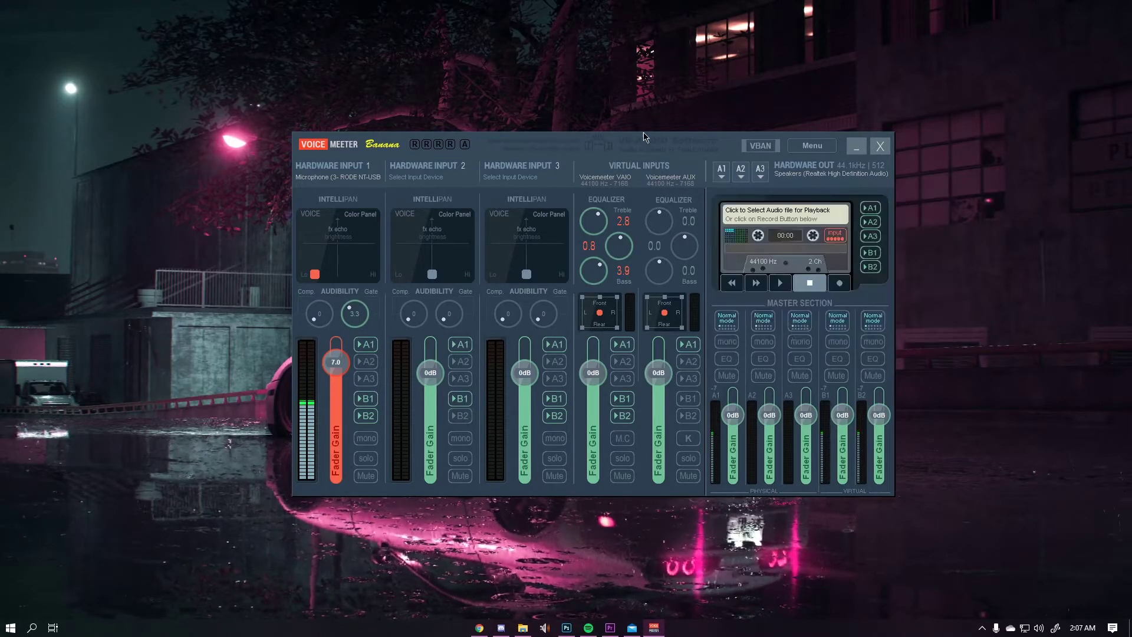
pyautogui.click(334, 176)
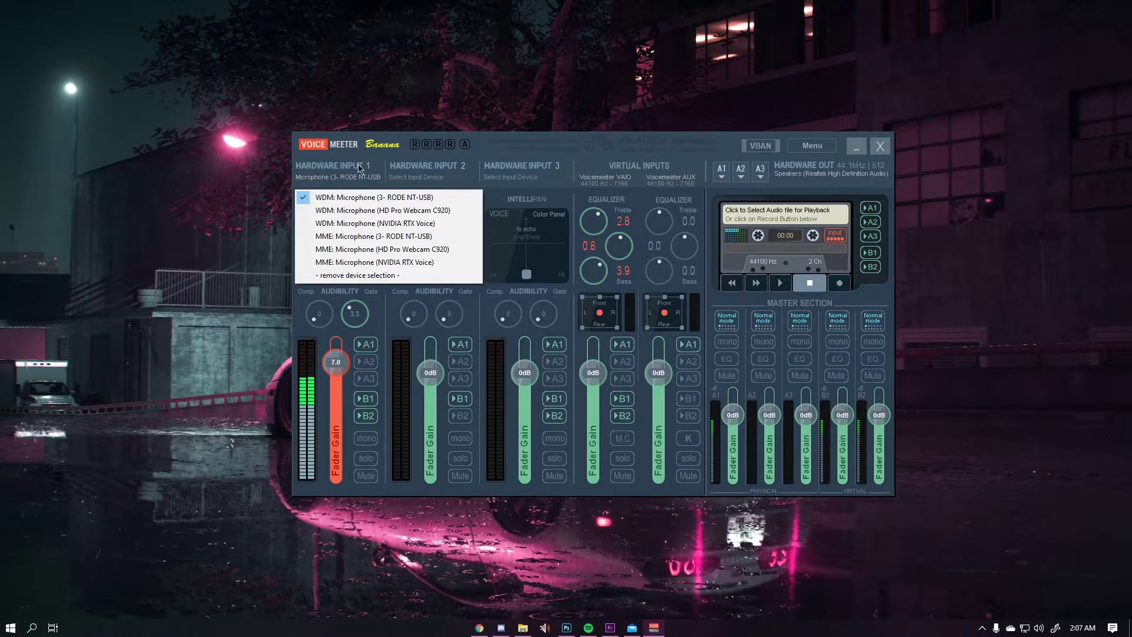
pyautogui.click(588, 165)
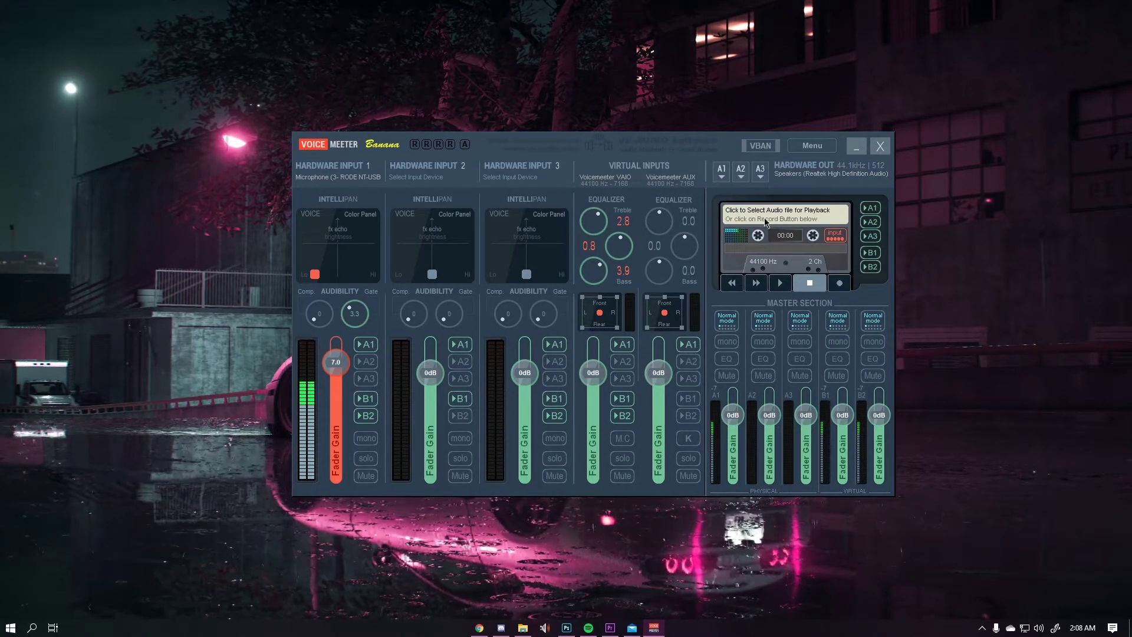
# Leave the A1 output device unchanged and enable B1 on the Voicemeeter VAIO strip.
pyautogui.click(720, 178)
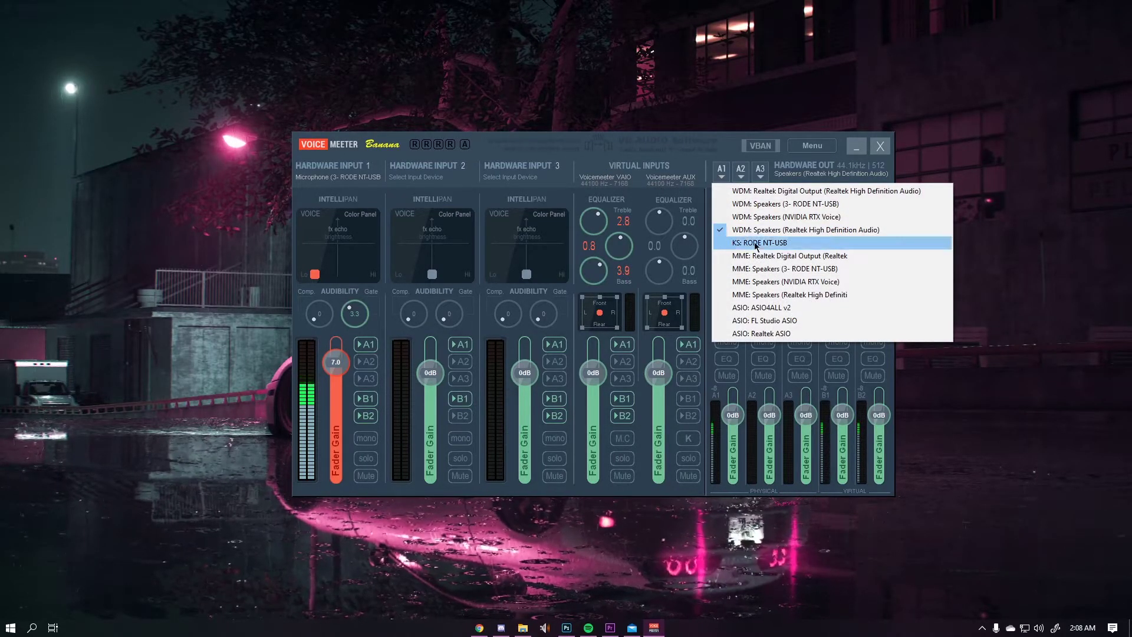
pyautogui.click(708, 487)
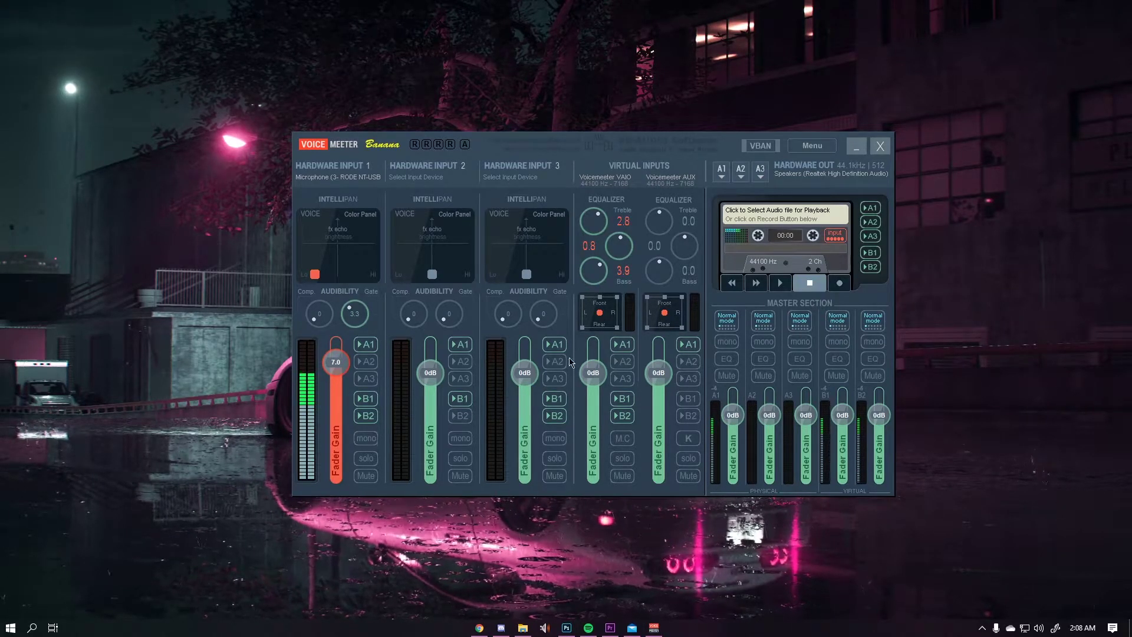
pyautogui.click(616, 399)
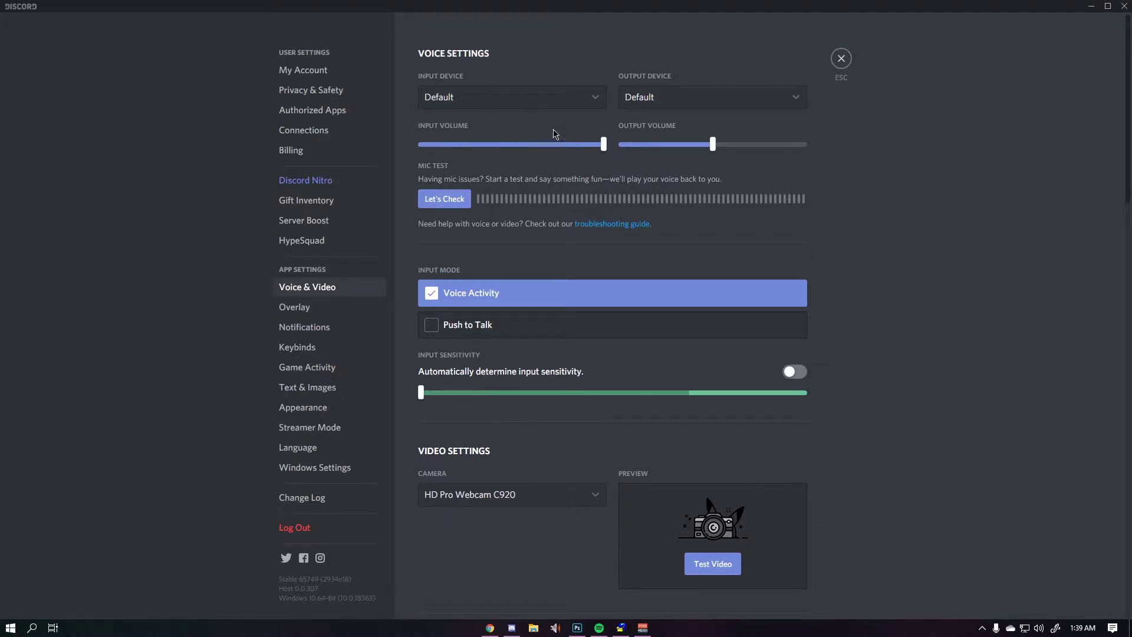
# Keep Discord's output and input devices on Default and restore Discord to a smaller window.
pyautogui.click(666, 100)
pyautogui.click(590, 171)
pyautogui.click(452, 98)
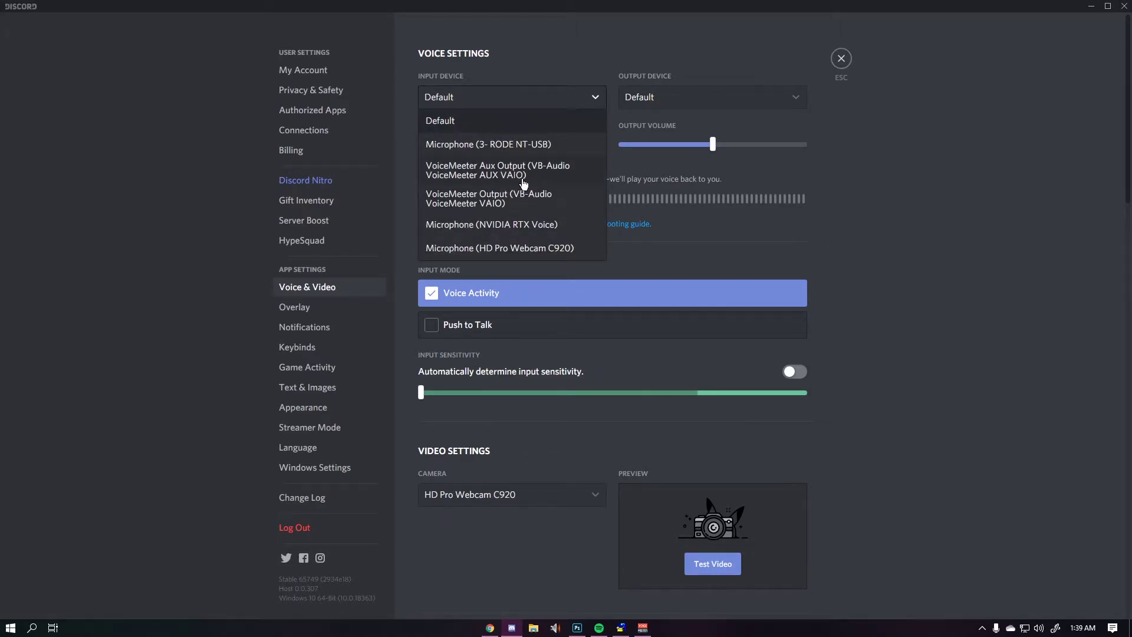
pyautogui.click(947, 236)
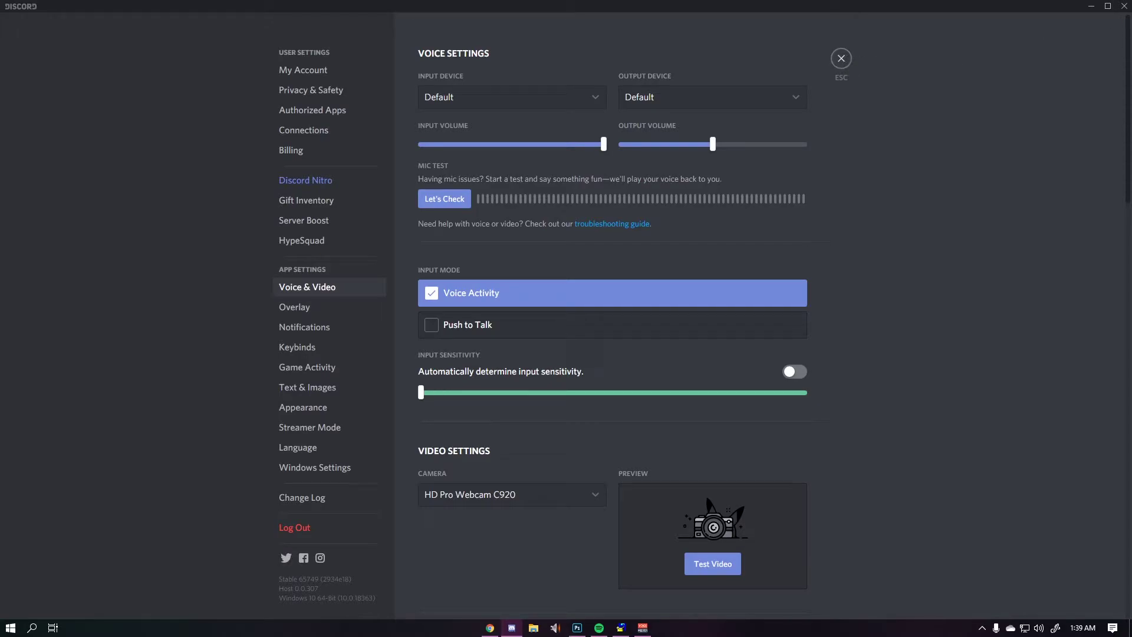
pyautogui.press('super+Down')
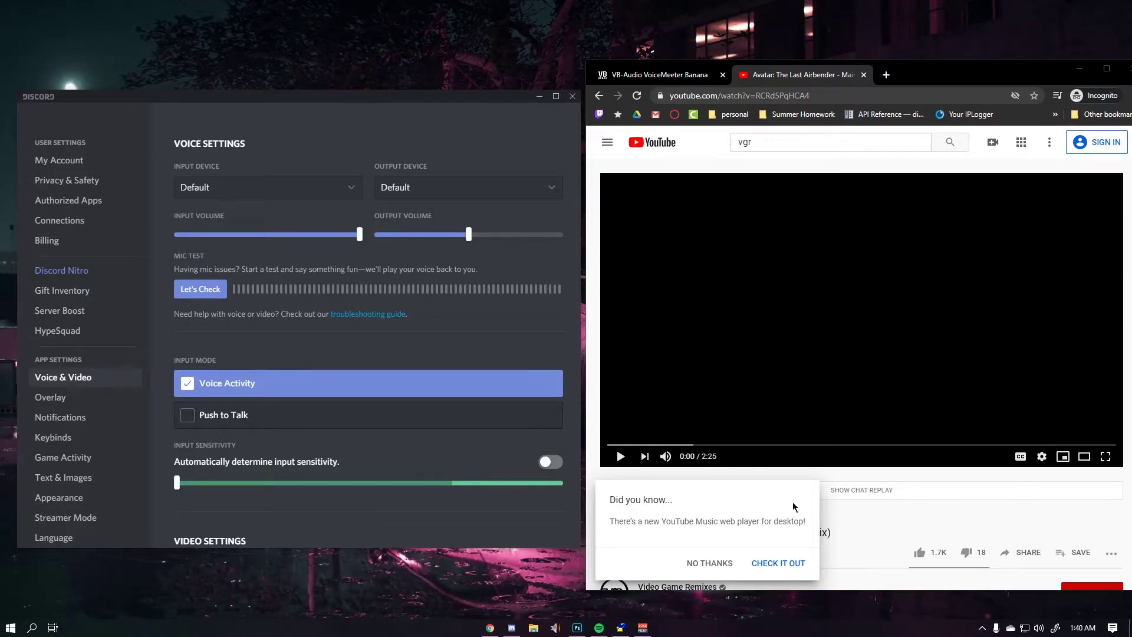
# Enable B2 on the Voicemeeter VAIO strip, then play the Avatar video briefly and pause at 0:04.
pyautogui.click(642, 628)
pyautogui.moveTo(639, 424); pyautogui.dragTo(629, 383)
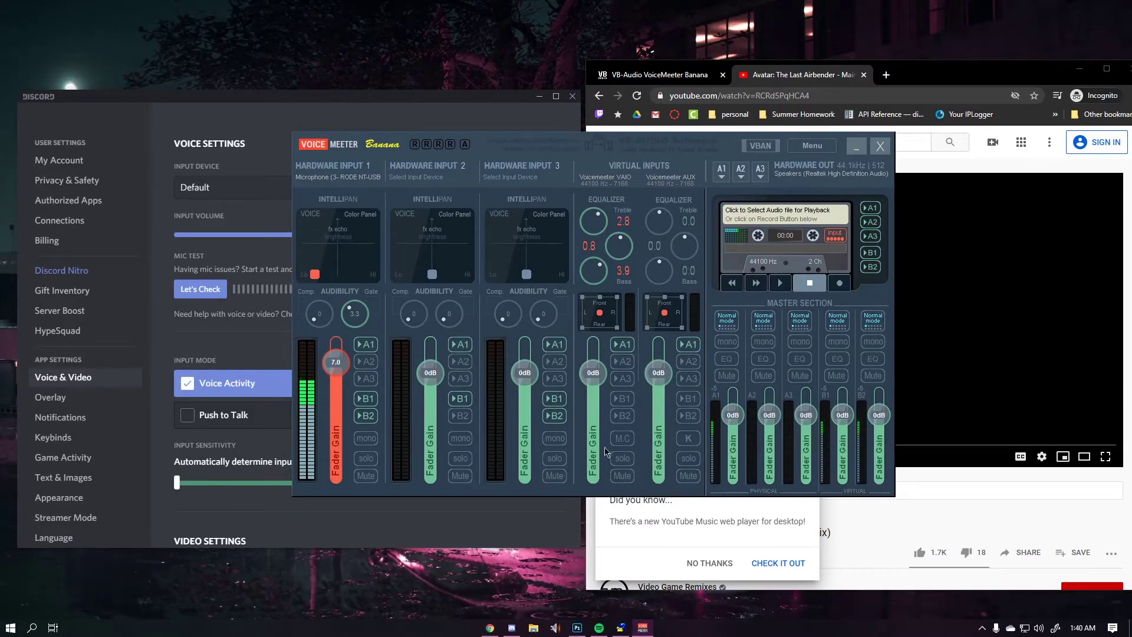
pyautogui.click(623, 417)
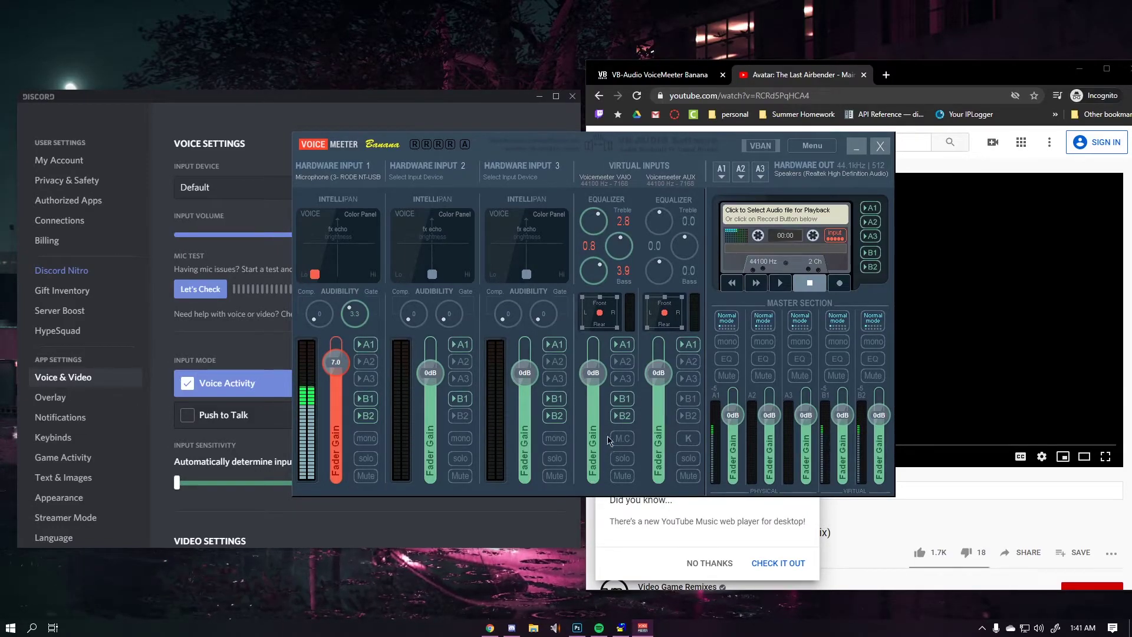
pyautogui.click(855, 149)
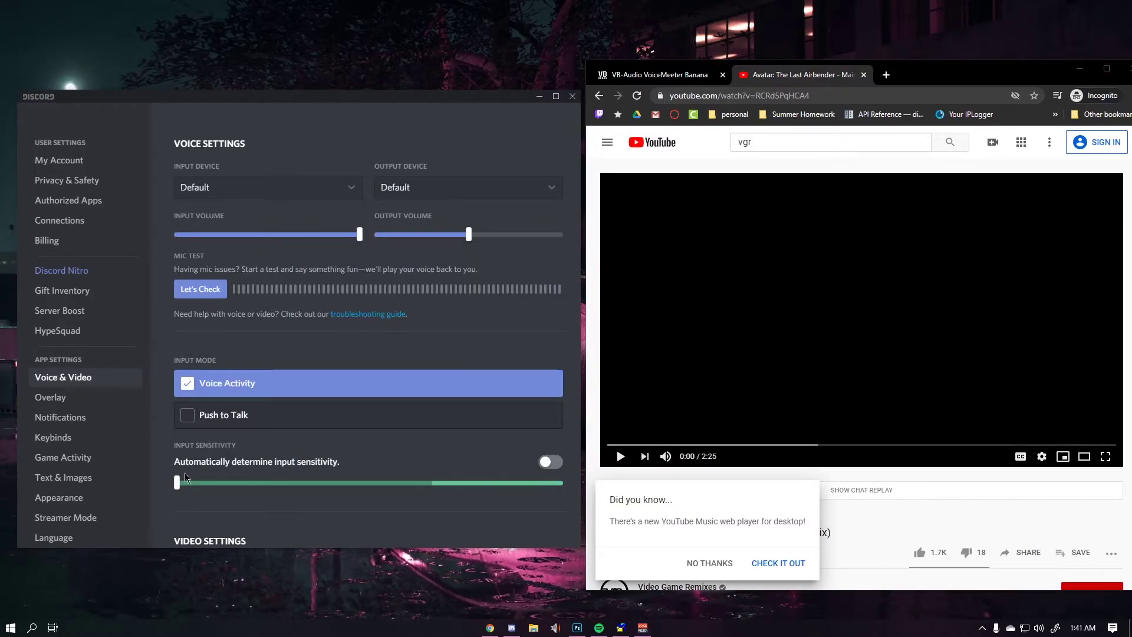
pyautogui.click(765, 389)
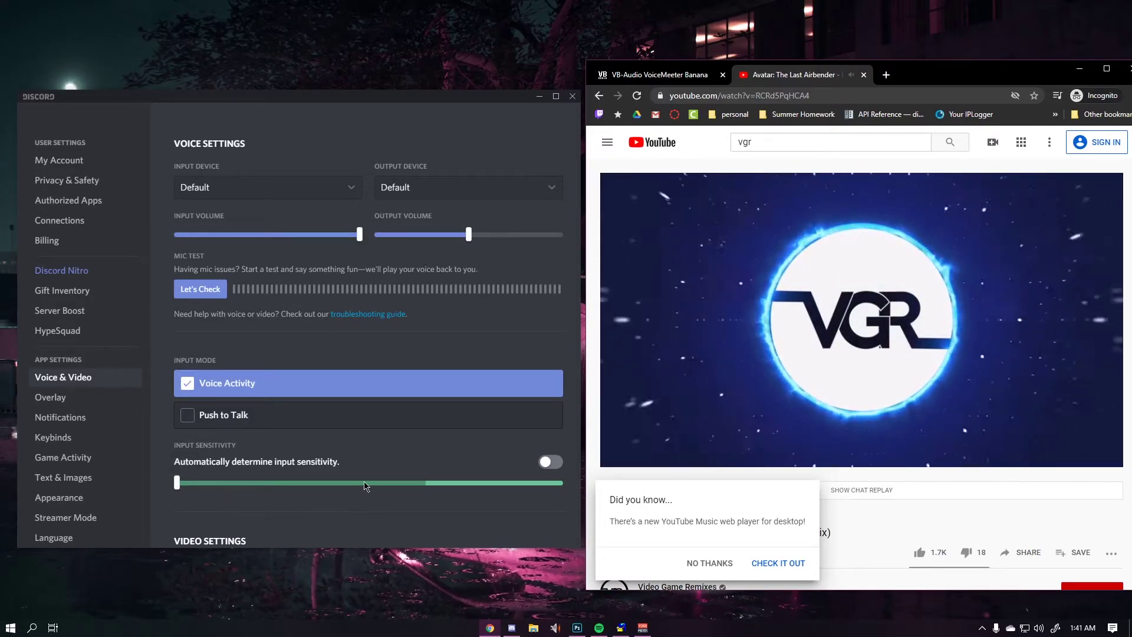
pyautogui.click(759, 392)
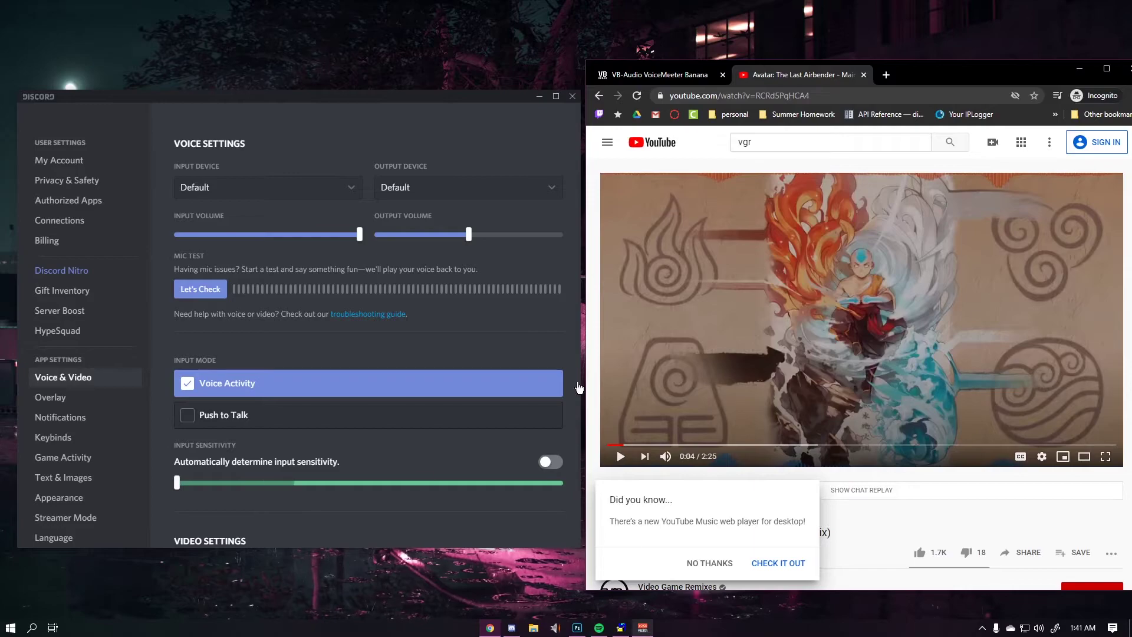
# Lower the VAIO input fader to -22.8 dB, then reset it to 0 dB.
pyautogui.click(643, 627)
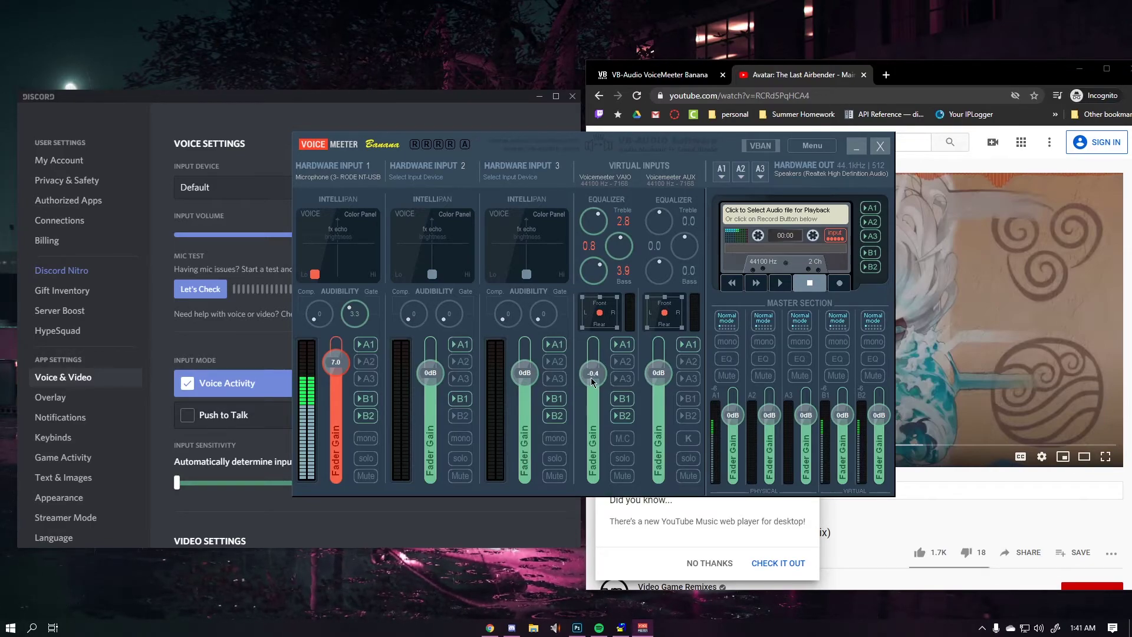
pyautogui.moveTo(592, 380); pyautogui.dragTo(591, 405)
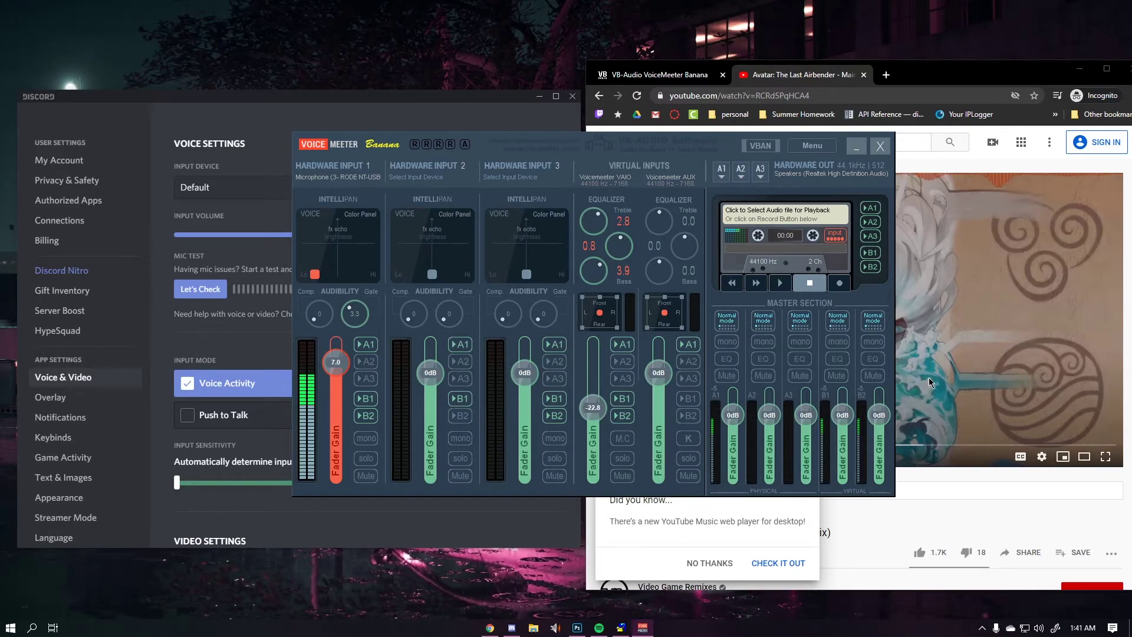
pyautogui.doubleClick(595, 418)
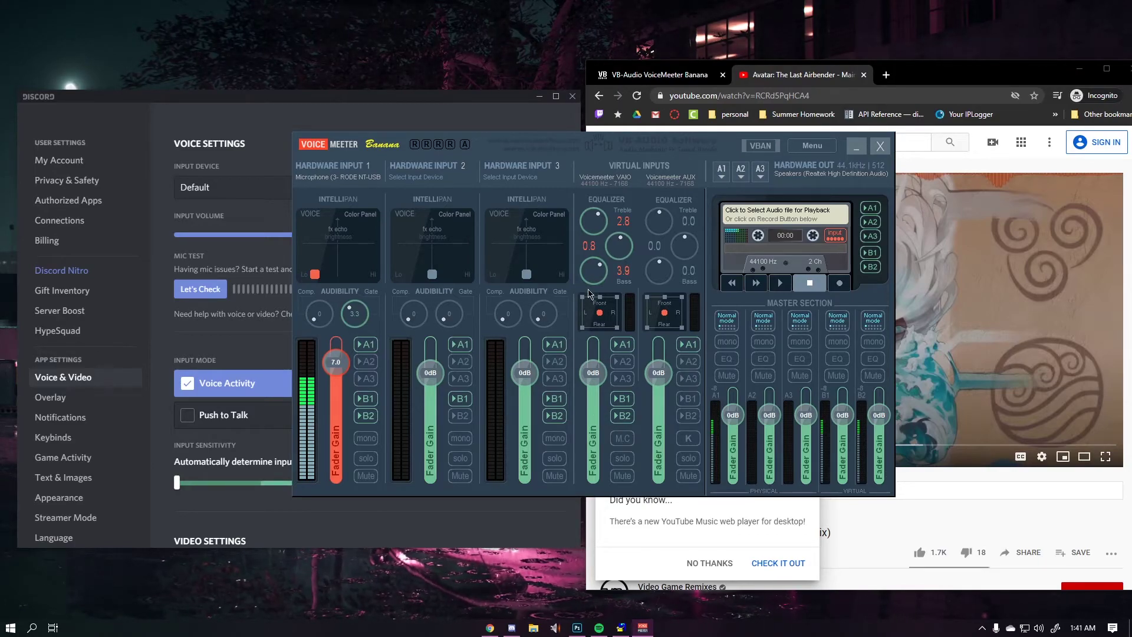